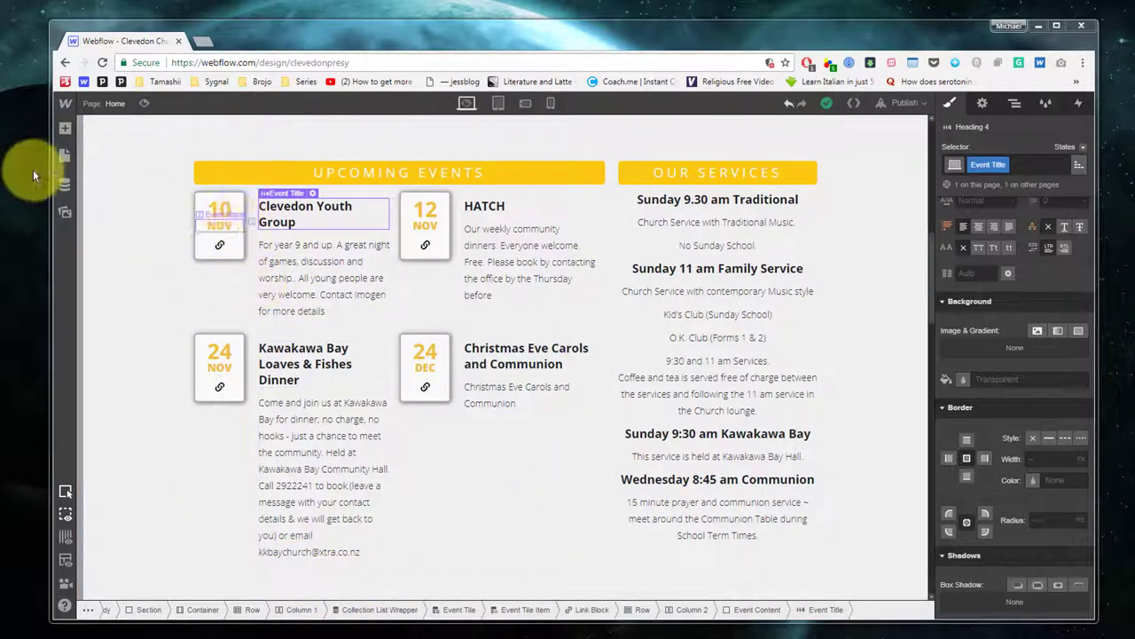
Step: Open the CMS Collections panel, which lists the Venues collection
left_click(70, 184)
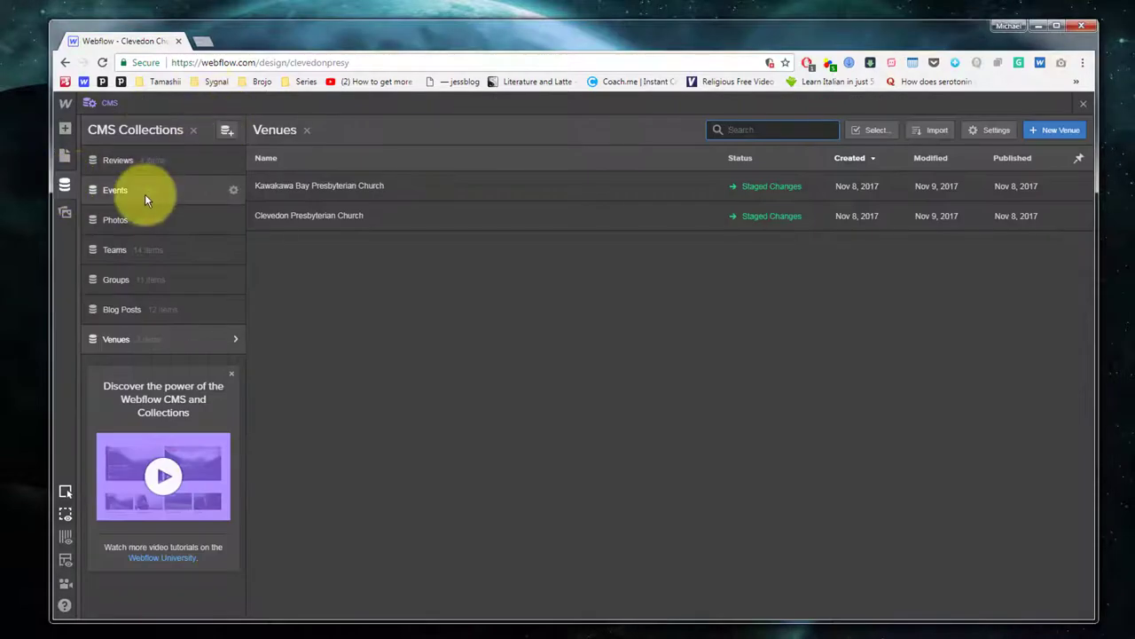
Step: Open the Events collection settings and scroll through its Collection Fields
left_click(233, 192)
scroll(453, 326, "down", 3)
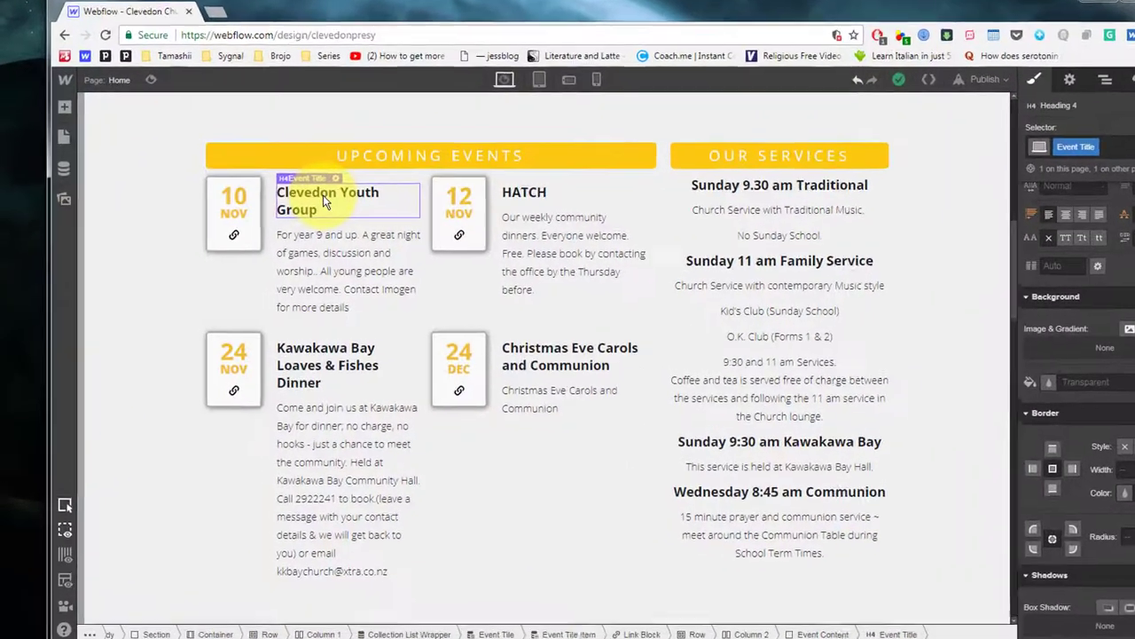
Step: Add a Text Block under each event title bound to Events Start Date/Time, keeping the November 9, 2017 format
key("a")
left_click_drag(145, 603, 428, 217)
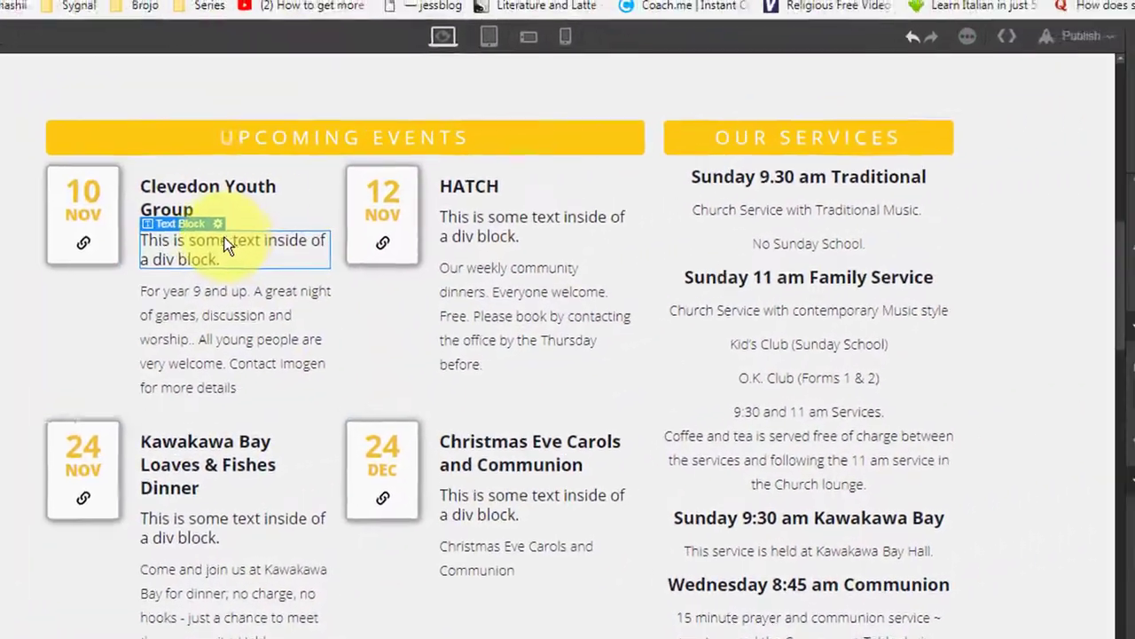
left_click(907, 69)
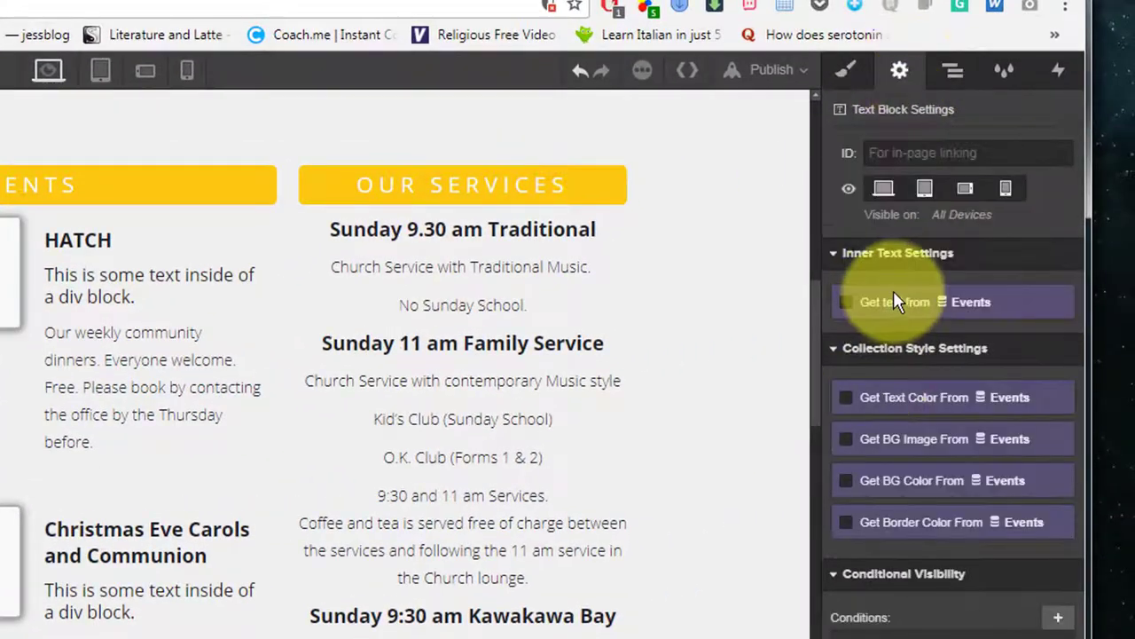
left_click(847, 302)
left_click(858, 316)
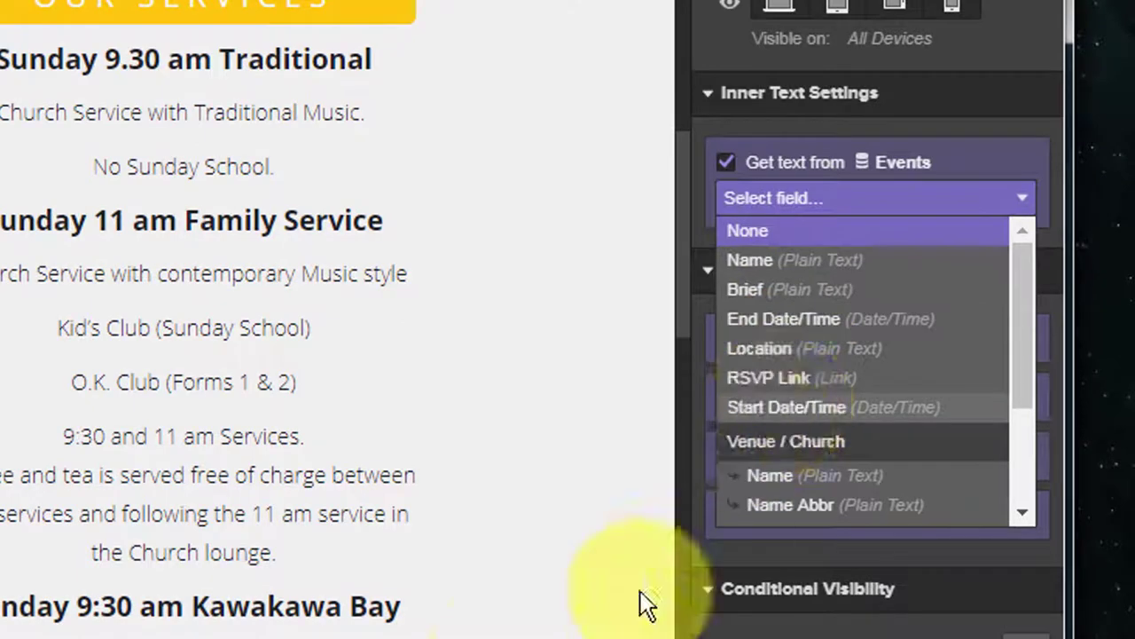
left_click(786, 407)
left_click(902, 249)
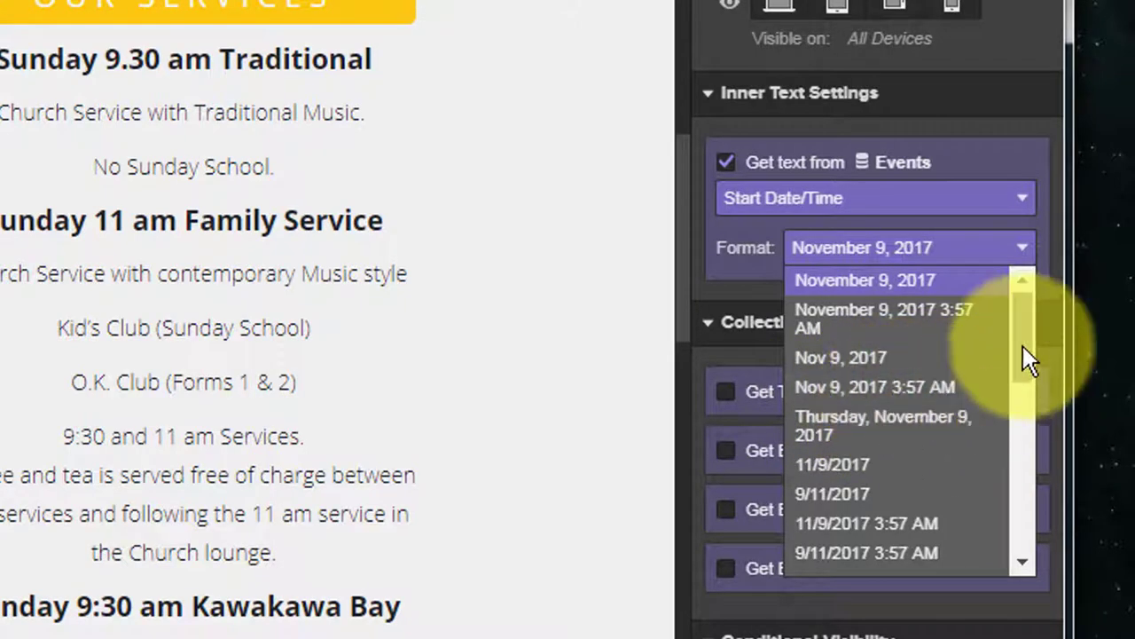
left_click_drag(1020, 348, 1014, 534)
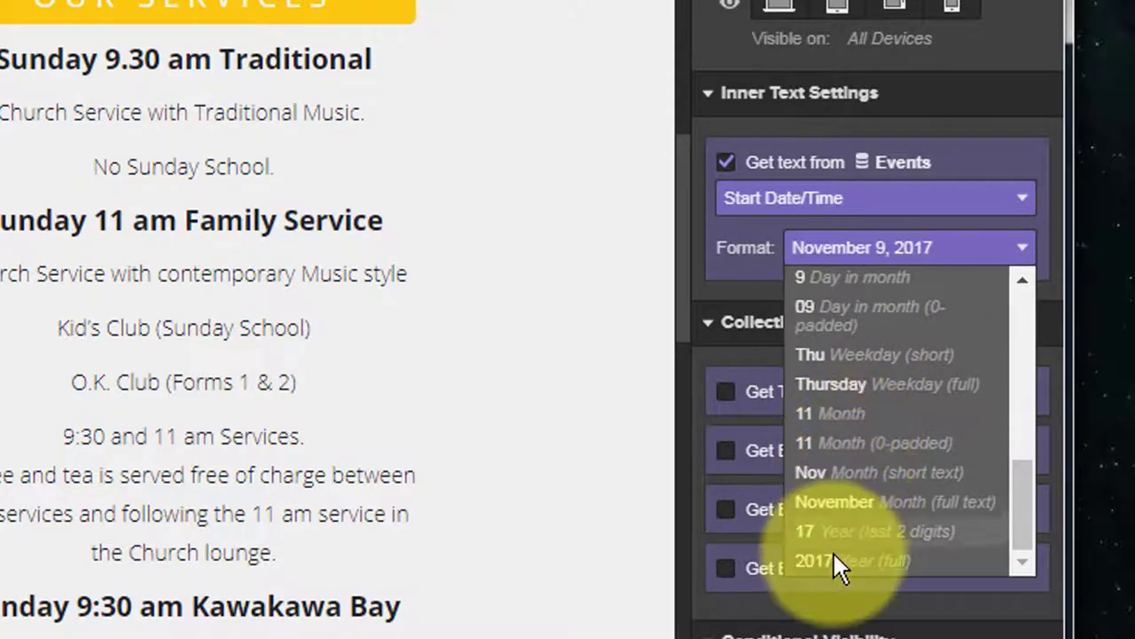
key("Escape")
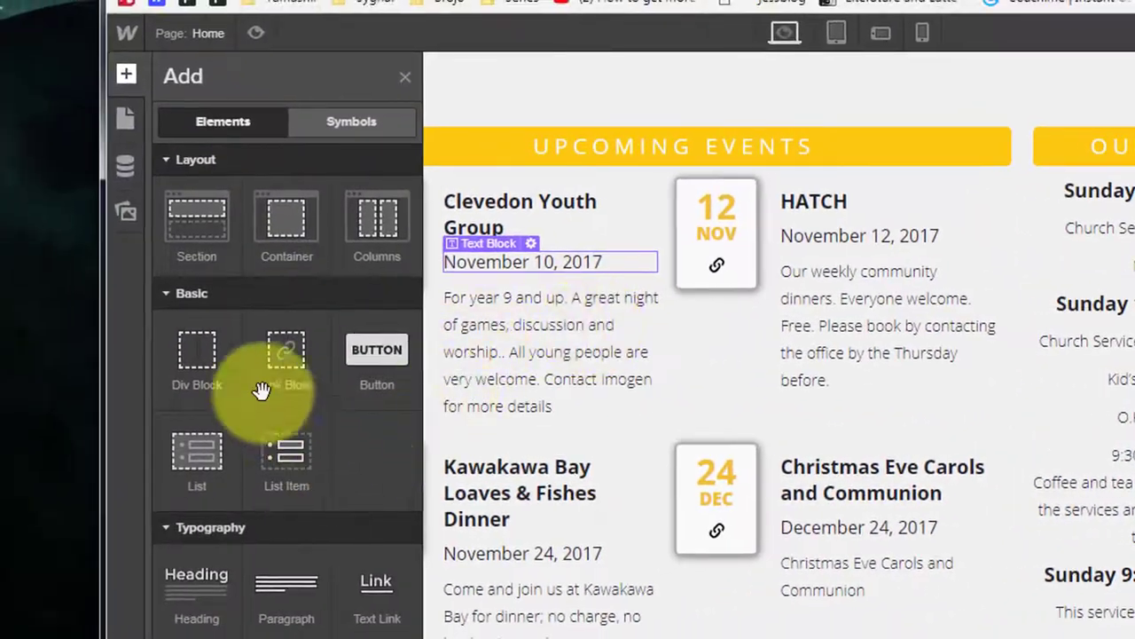
Step: Remove a stray div block and duplicate the date text block twice in every event
left_click_drag(198, 346, 583, 323)
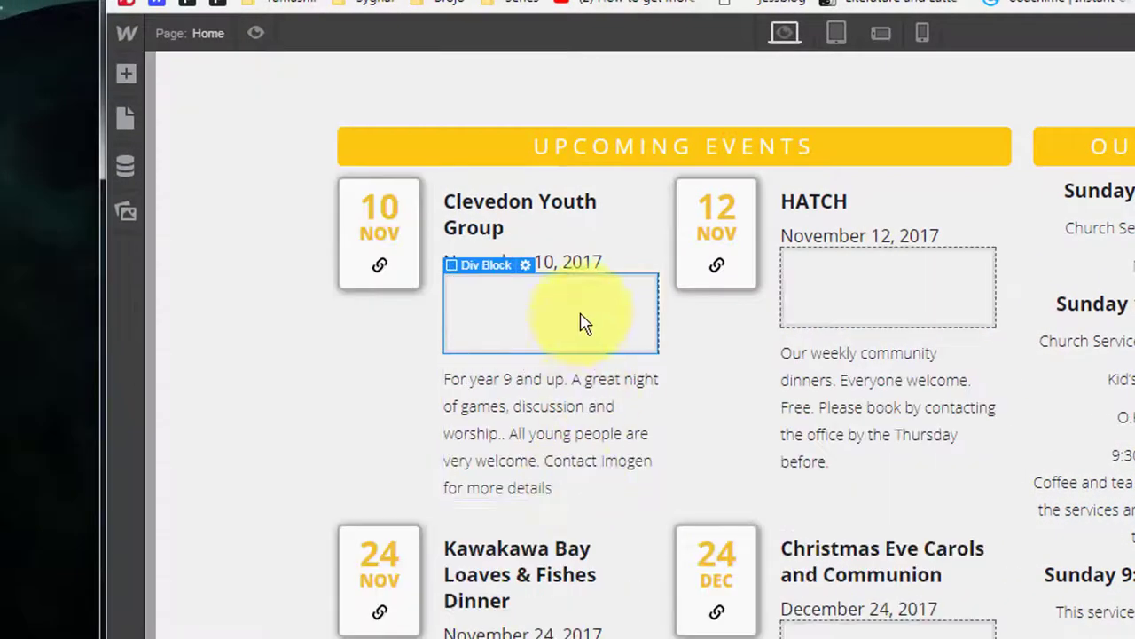
mouse_move(512, 303)
left_mouse_down()
mouse_move(596, 266)
mouse_move(558, 254)
mouse_move(538, 266)
mouse_move(530, 296)
left_mouse_up()
key("Delete")
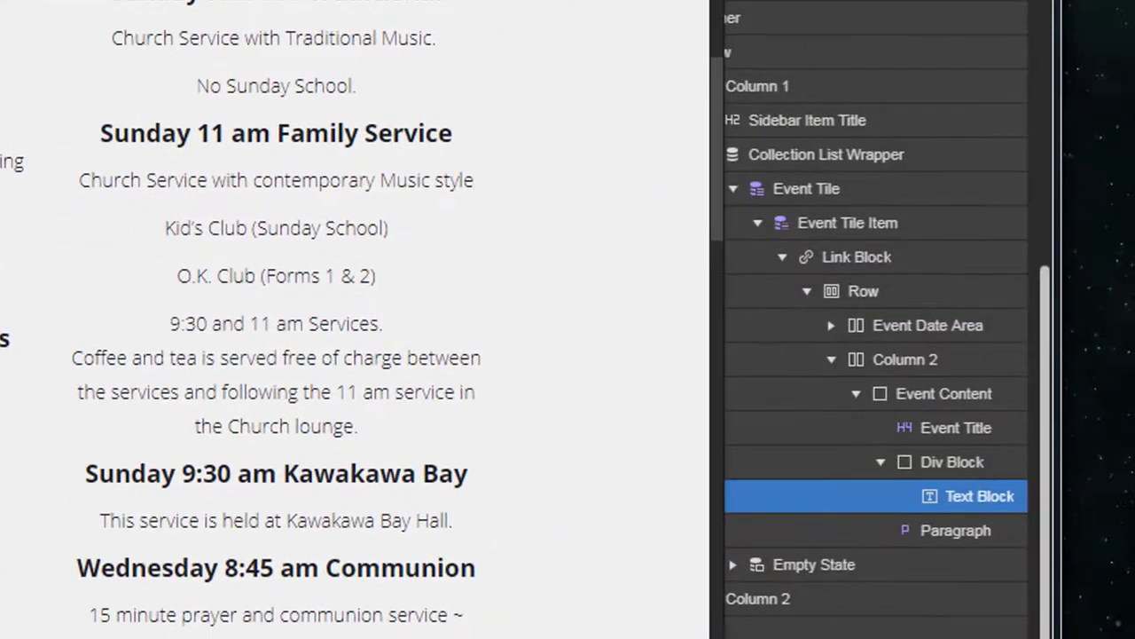
left_click(941, 486)
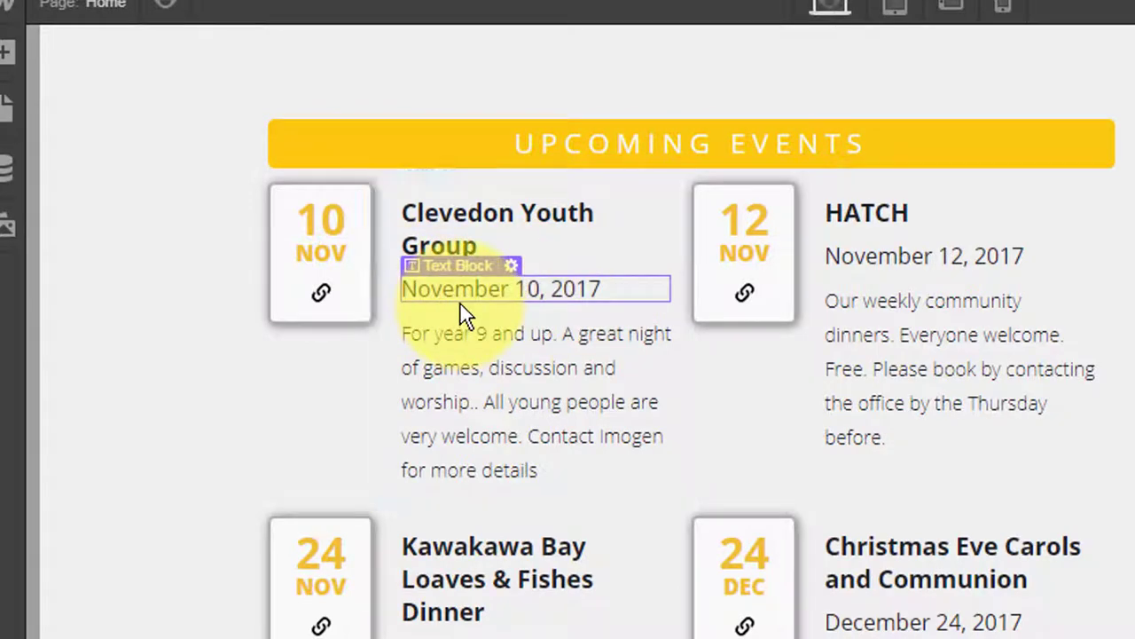
key("ctrl+d")
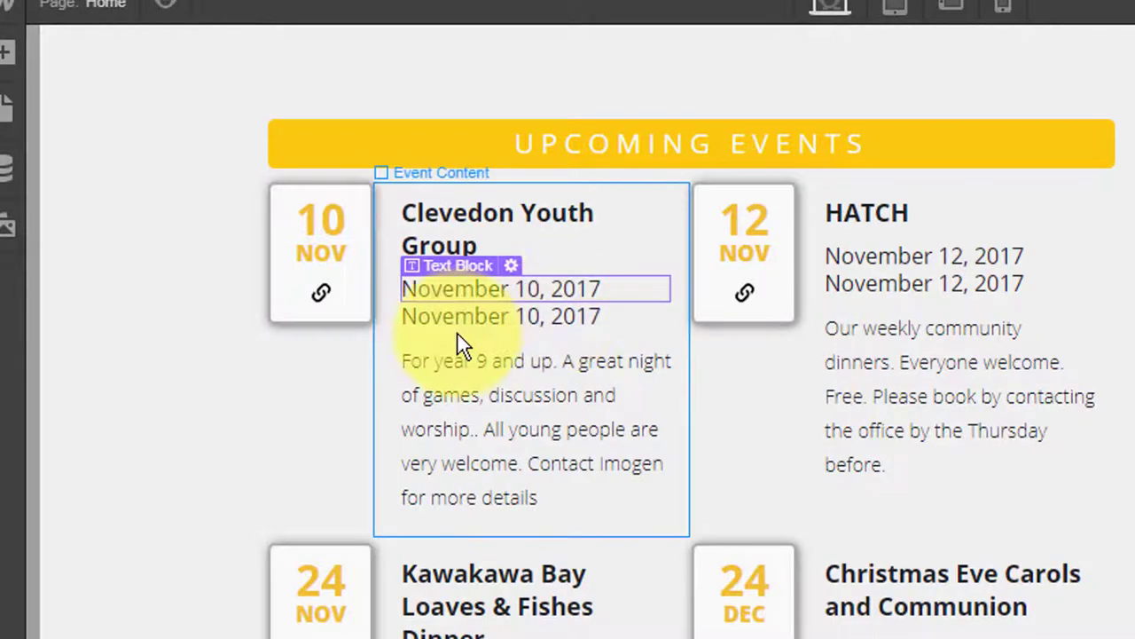
key("ctrl+d")
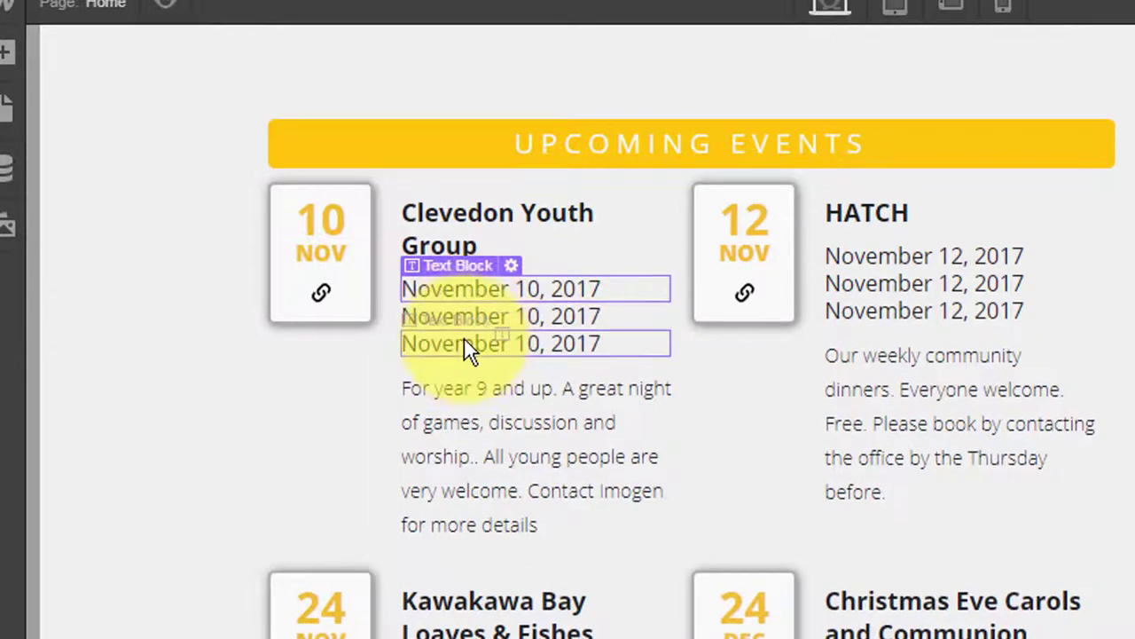
Step: Insert placeholder text blocks after the first and second date lines
key("a")
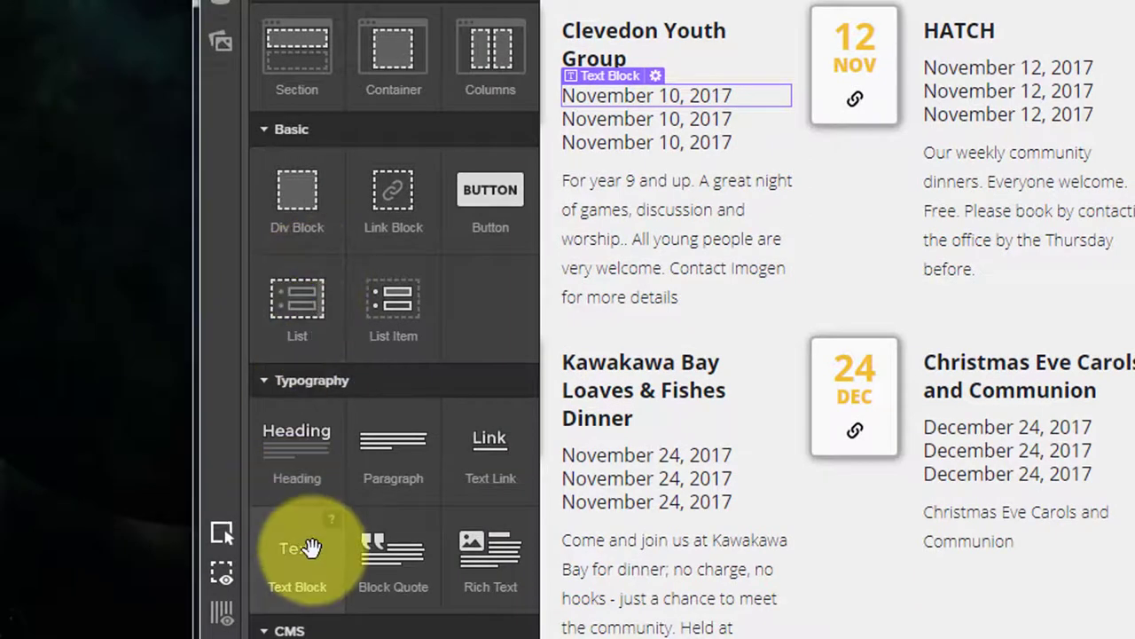
left_click(308, 547)
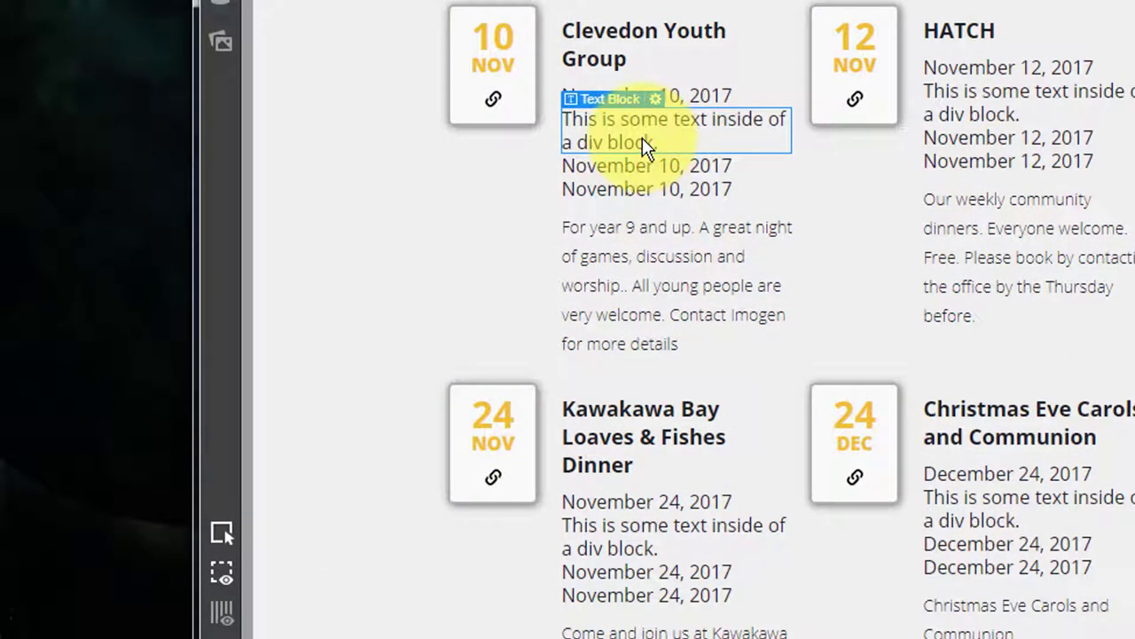
left_click(659, 166)
left_click_drag(946, 154, 928, 154)
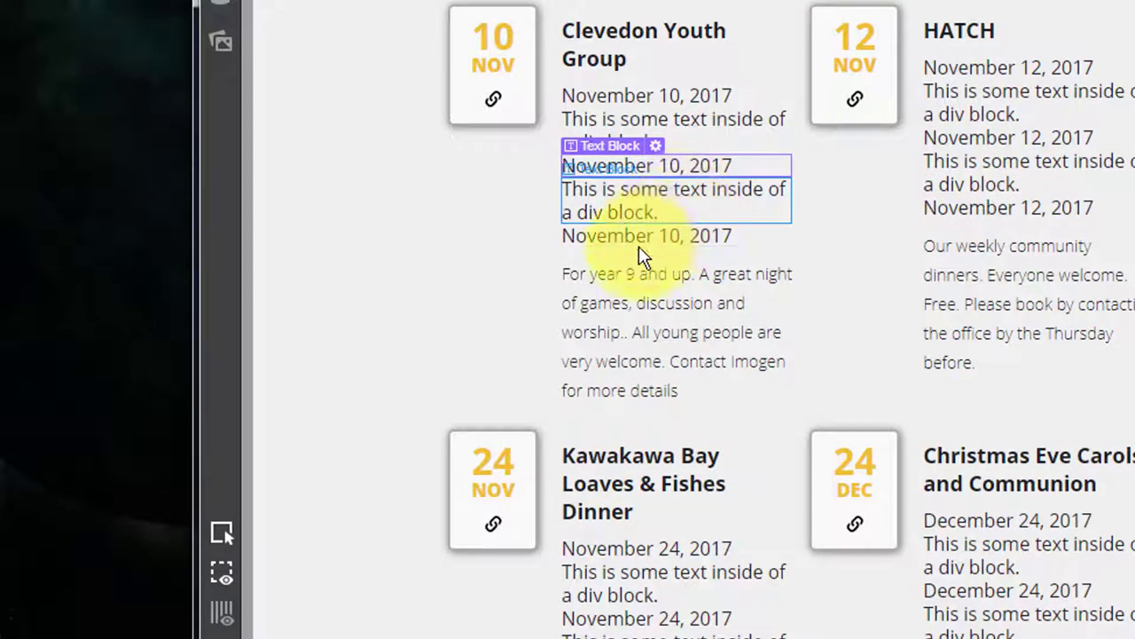
left_click(680, 91)
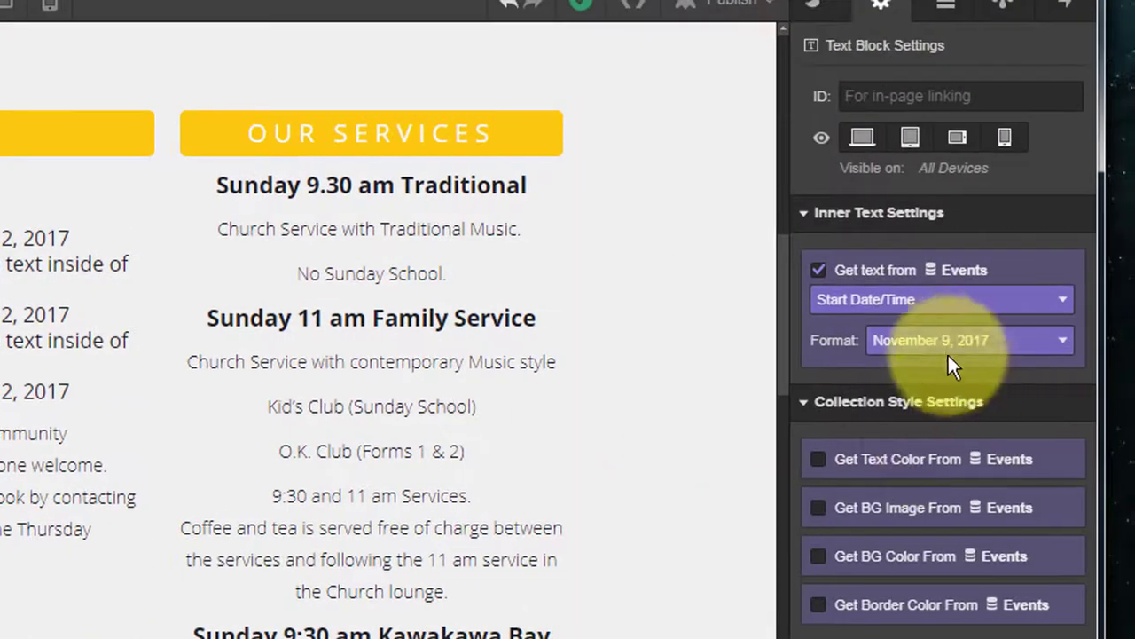
Step: Set the first date block to show only the short weekday (Fri) and clear the placeholder below it
left_click(947, 352)
left_click_drag(1067, 456, 1097, 570)
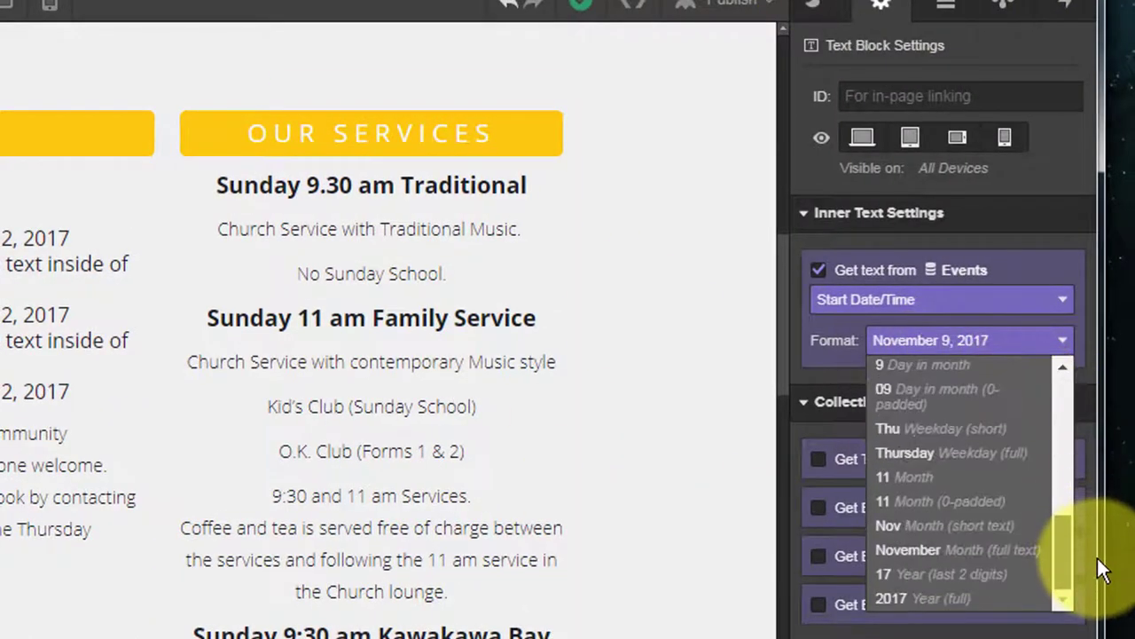
left_click(909, 427)
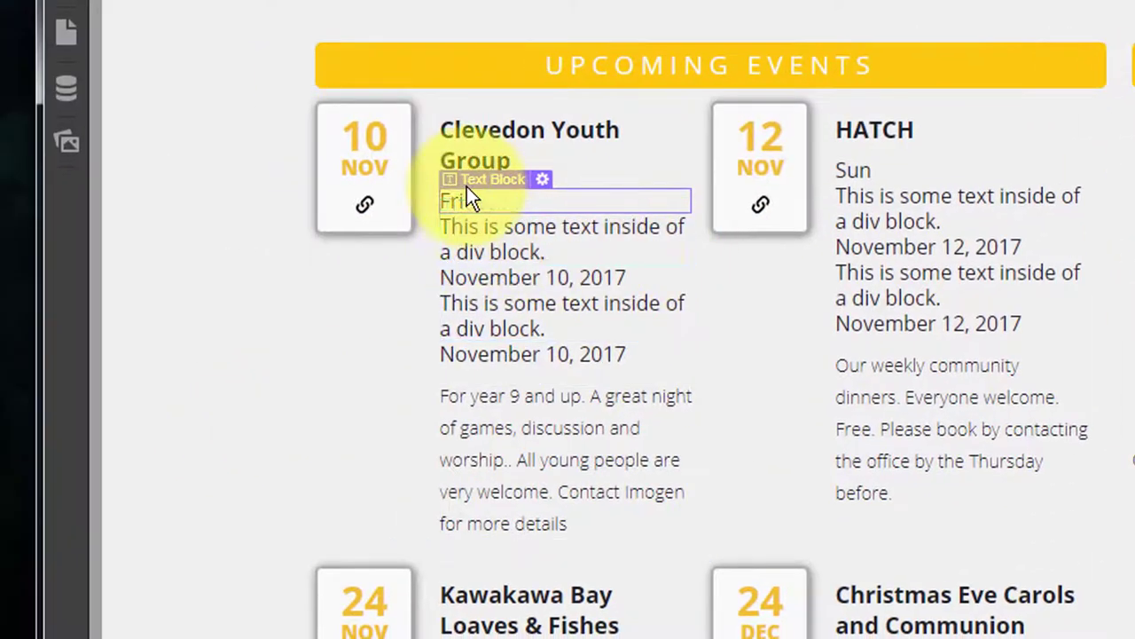
left_click(518, 236)
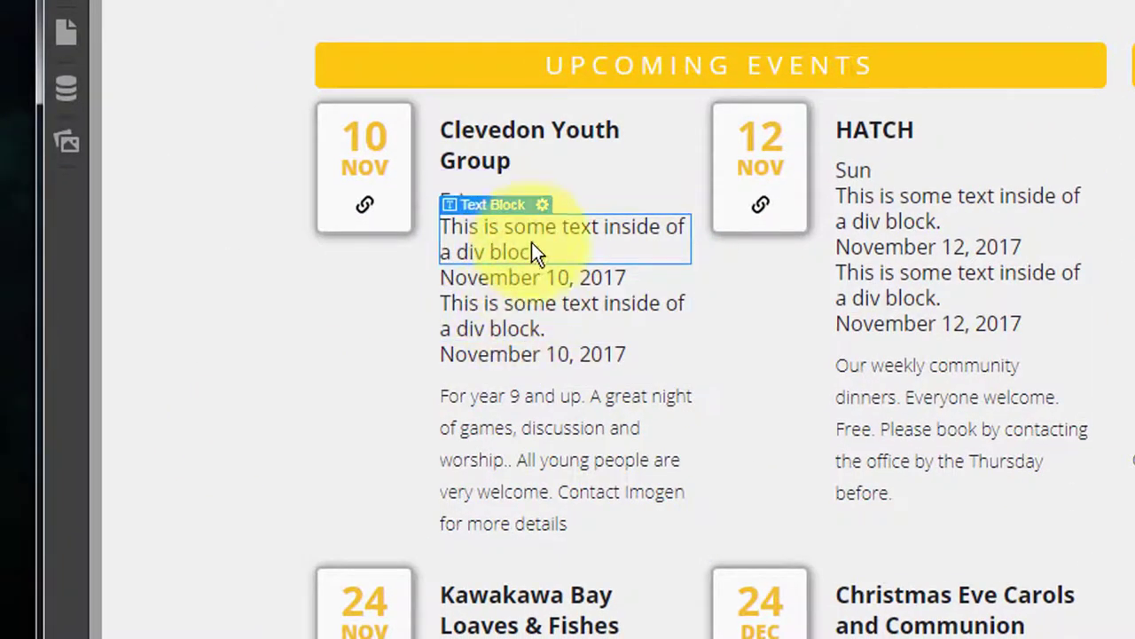
double_click(529, 232)
key("ctrl+a")
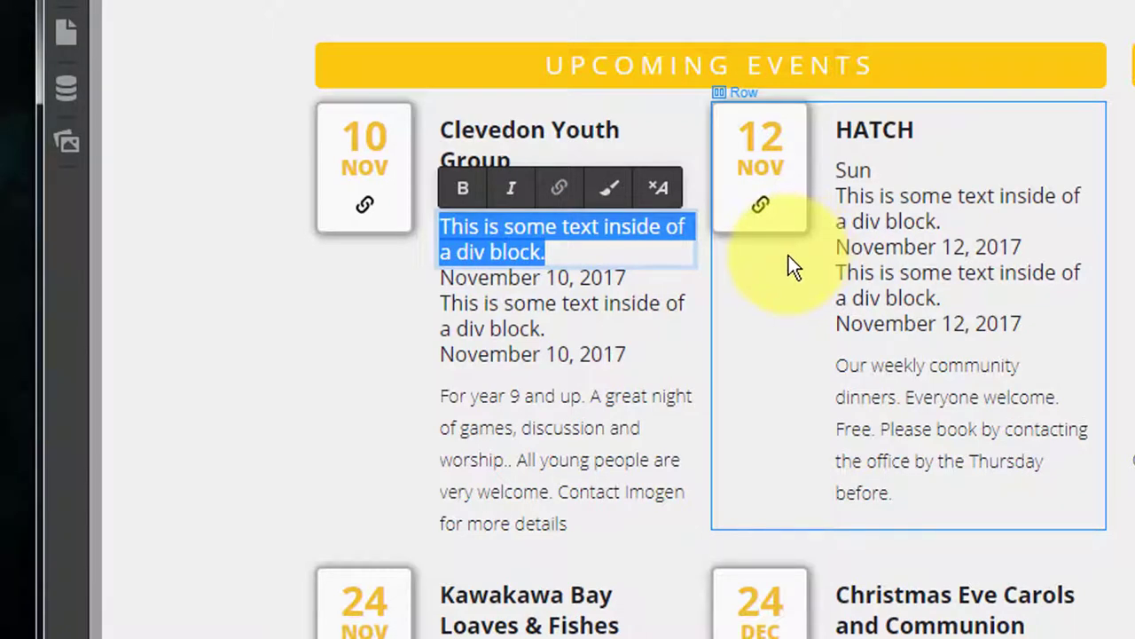
key("BackSpace")
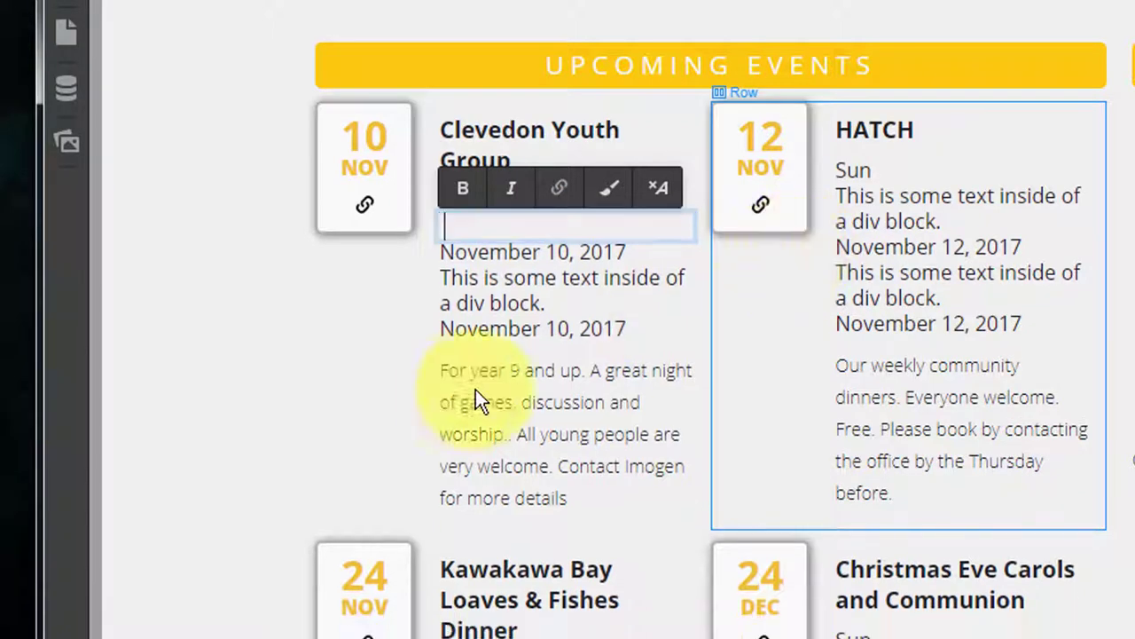
left_click(562, 285)
Step: Format the next date block as Nov 9, 2017 and replace the following placeholder with '@'
left_click(600, 253)
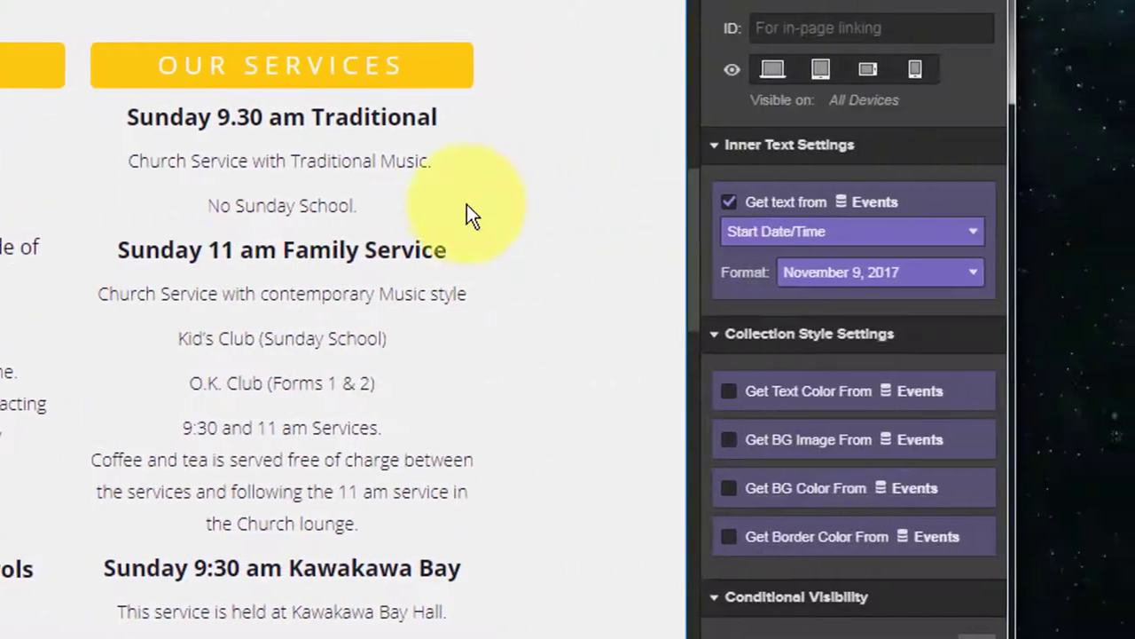
left_click(845, 282)
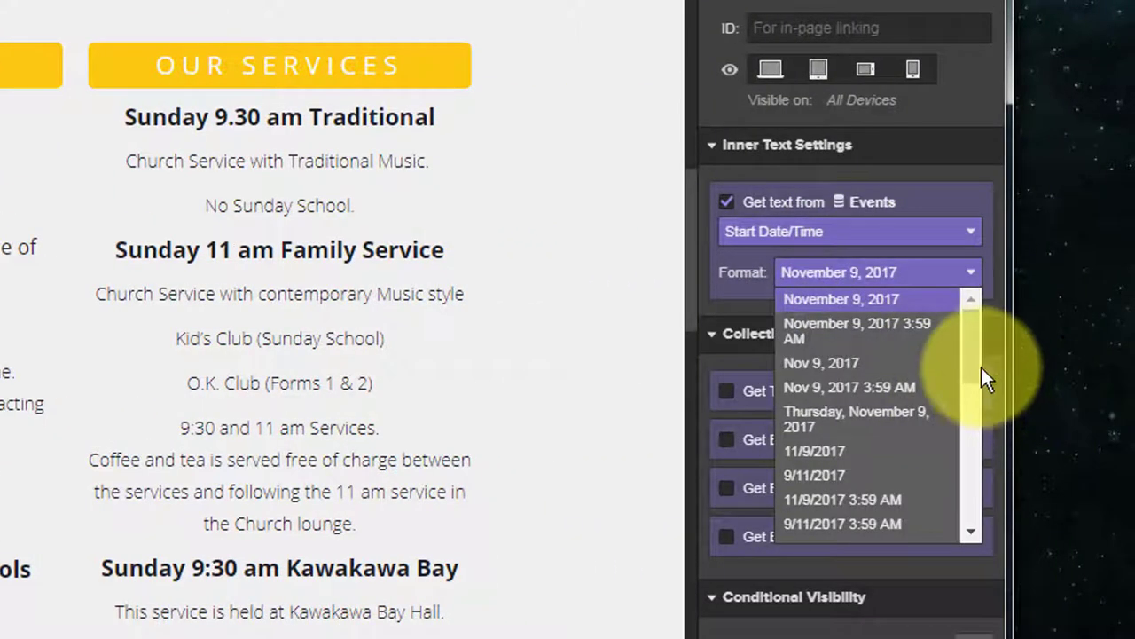
left_click(866, 364)
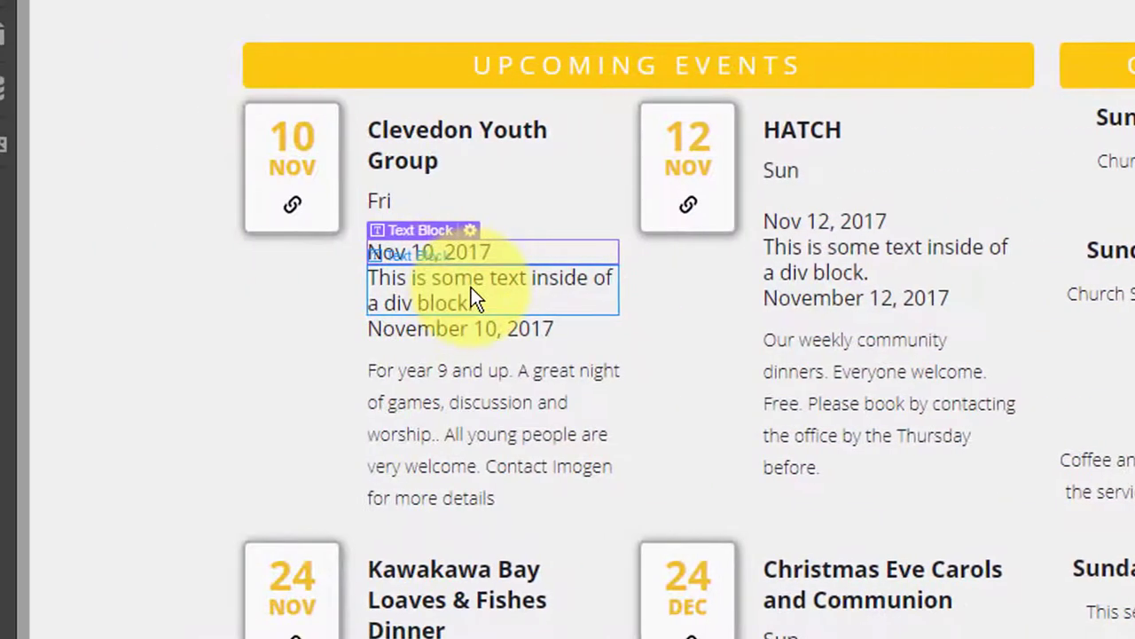
double_click(471, 288)
key("ctrl+a")
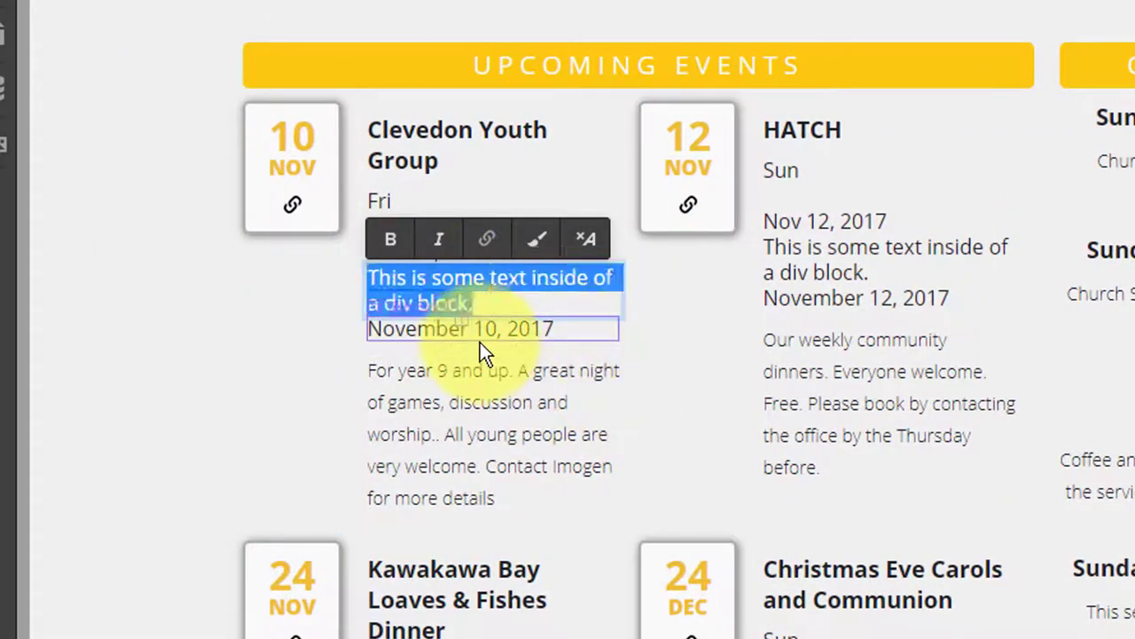
key("BackSpace")
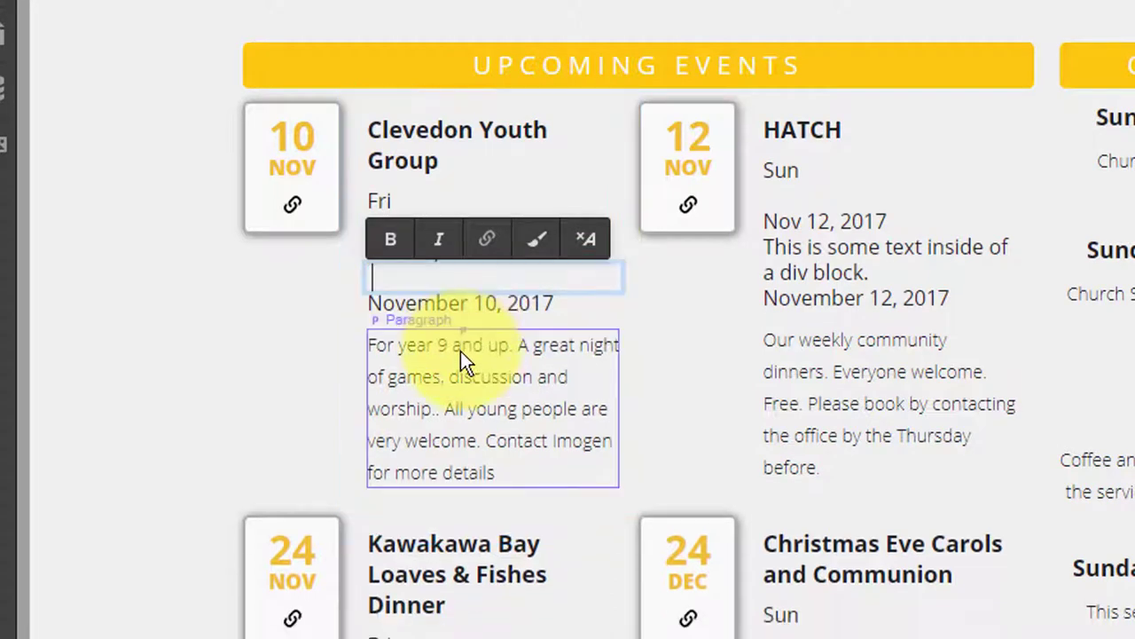
type("@")
left_click(280, 415)
Step: Set the last date block's format to show only the time, like 3:59 am
left_click(462, 303)
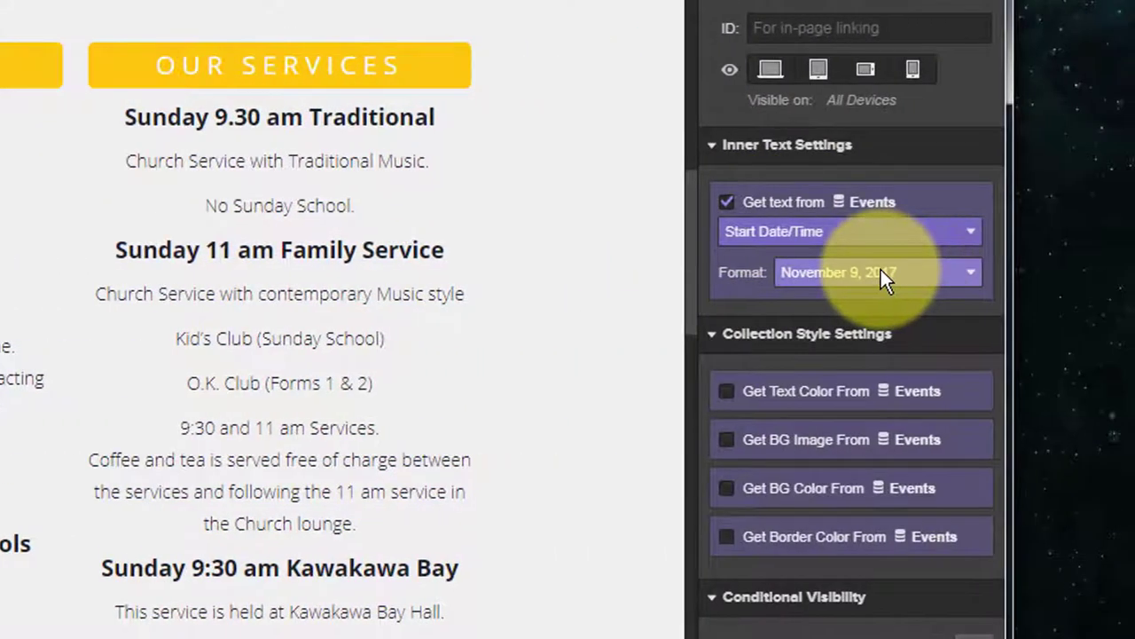
left_click(881, 270)
left_click_drag(969, 335, 989, 534)
scroll(871, 438, "up", 5)
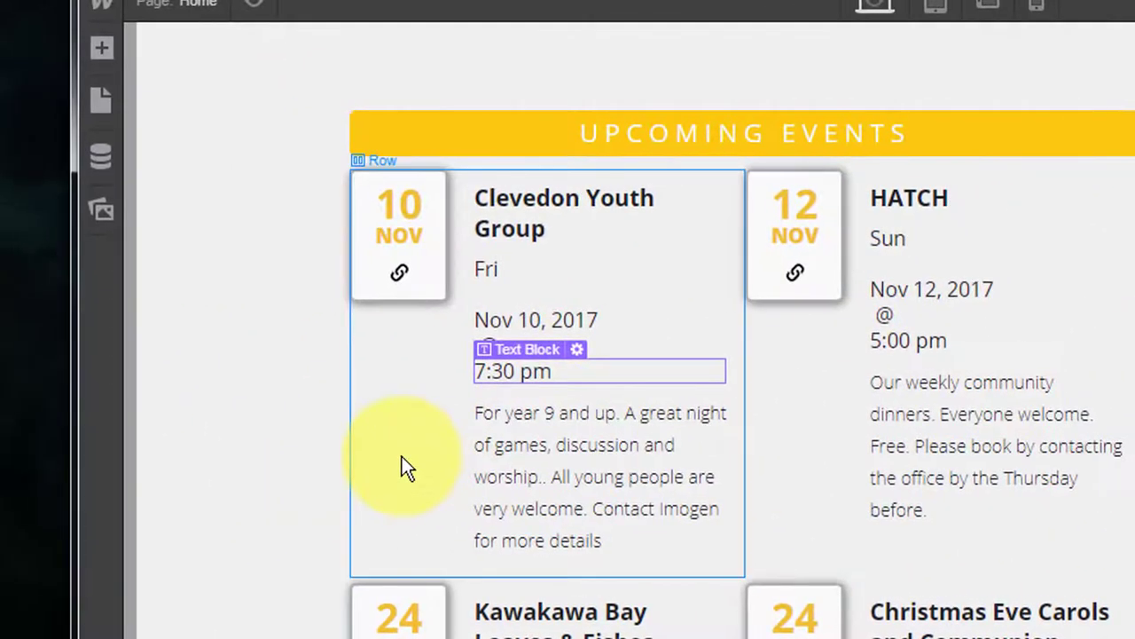
left_click(403, 461)
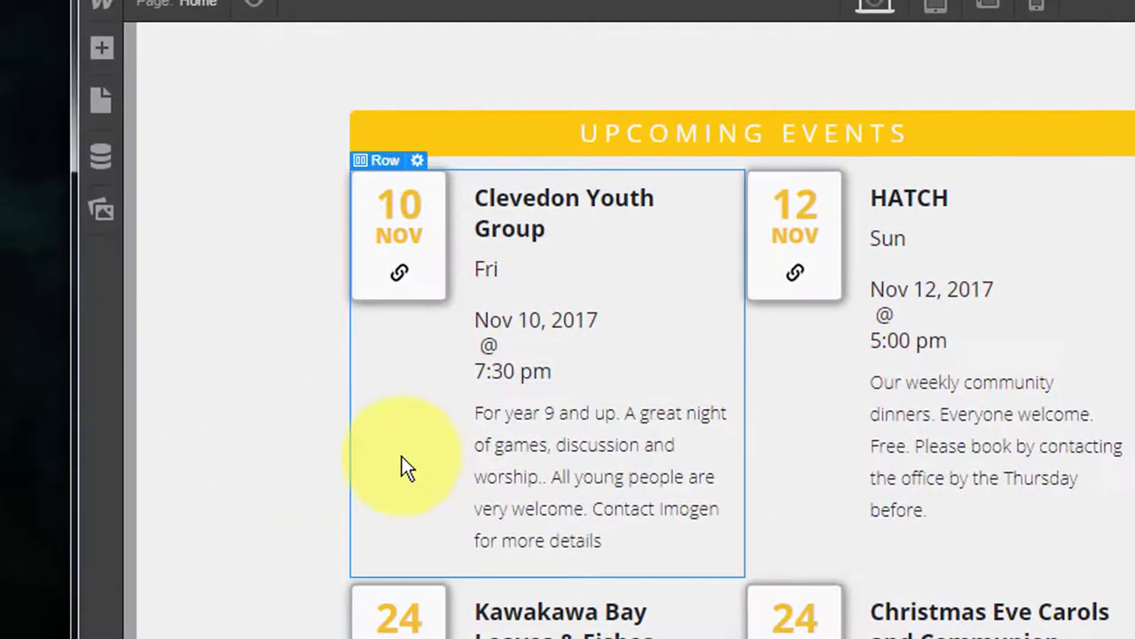
Step: Set the Fri text block's Display to Block
left_click(525, 276)
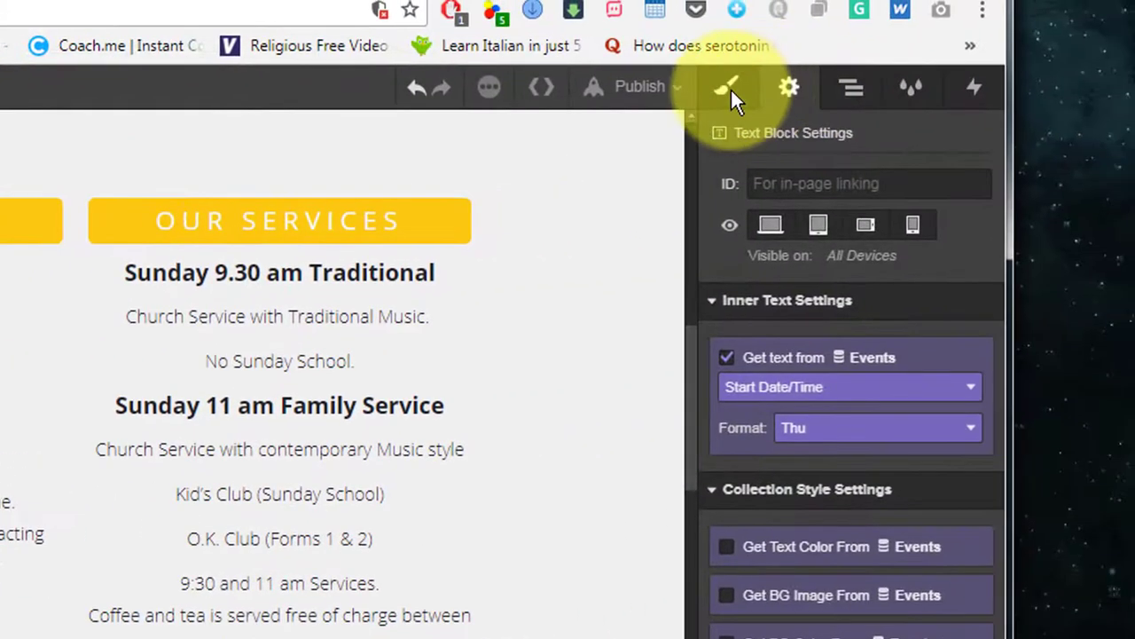
left_click(736, 86)
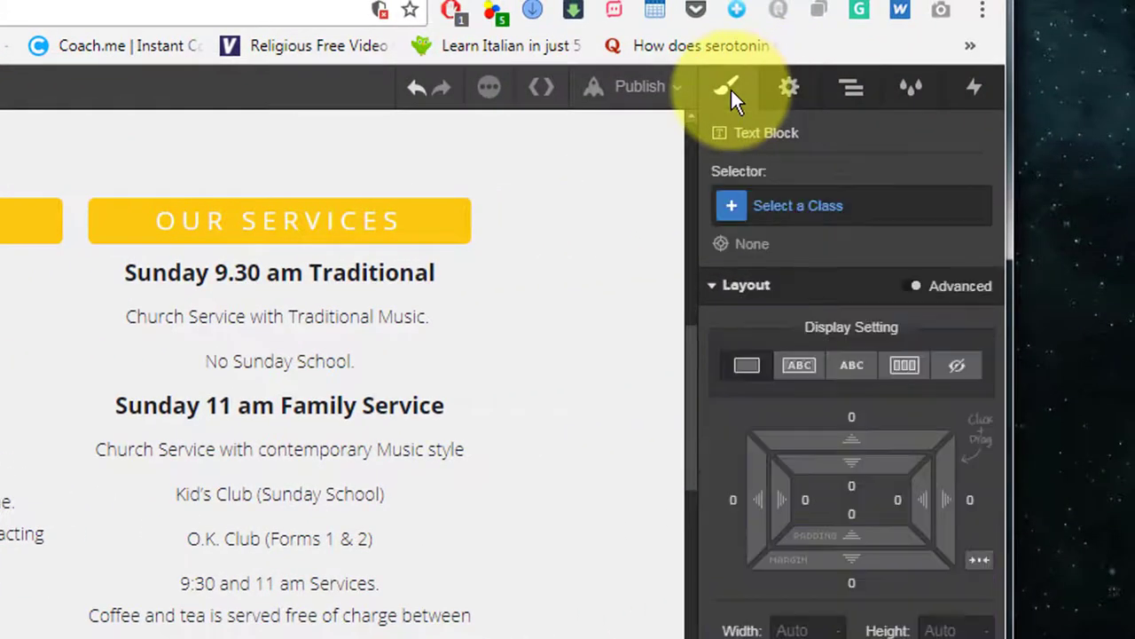
left_click(736, 364)
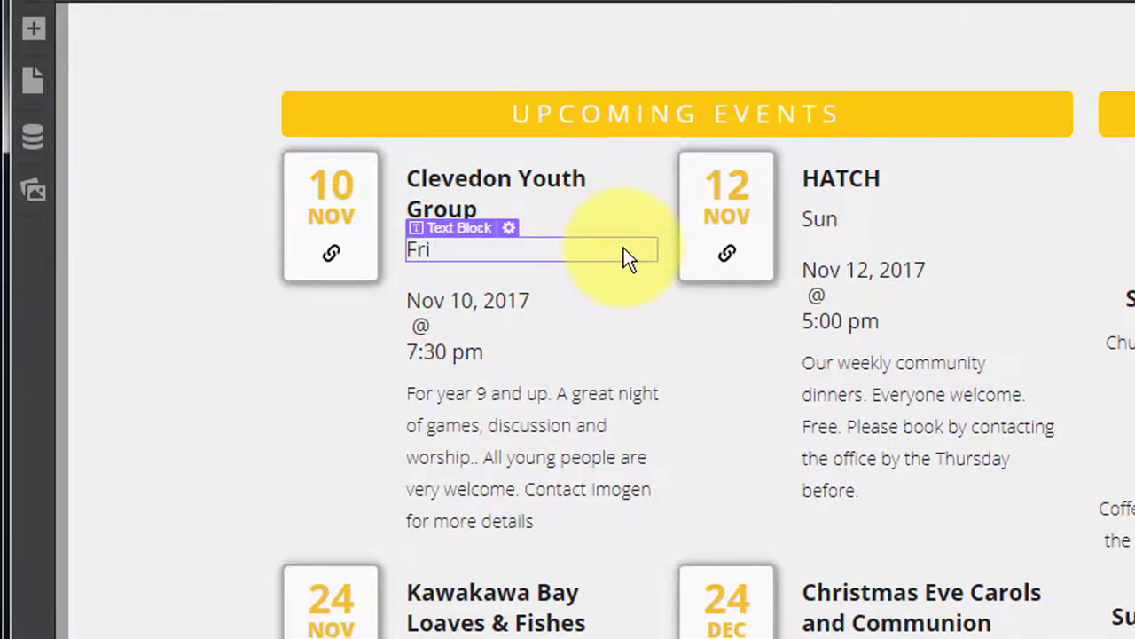
Step: Set the parent Div Block's Display to Flex with Wrap Children enabled
mouse_move(501, 224)
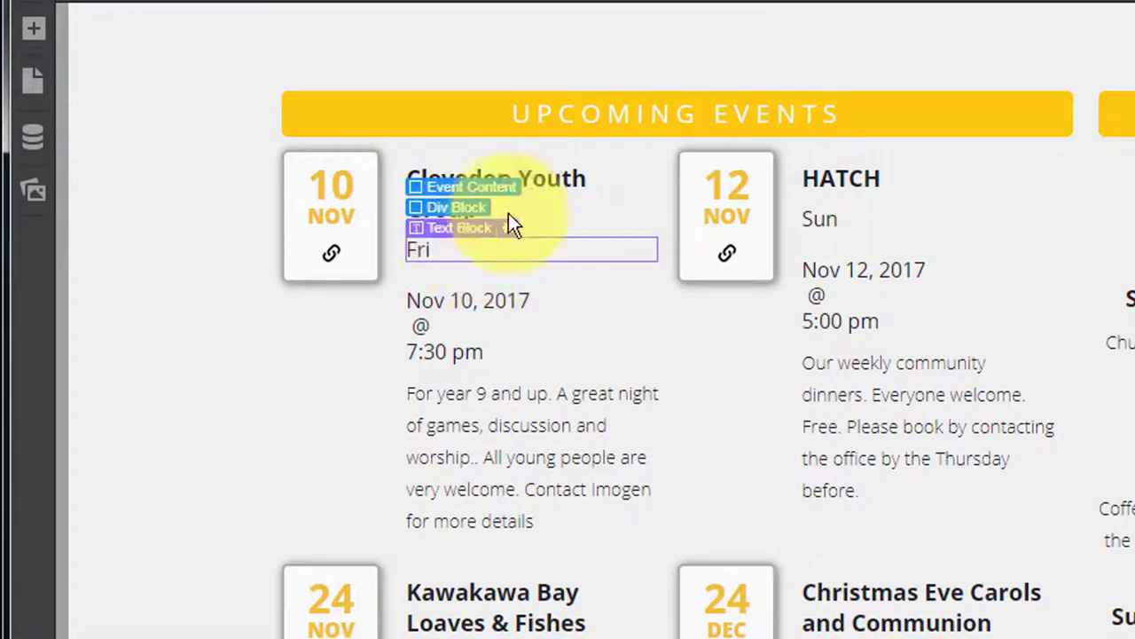
left_click(462, 205)
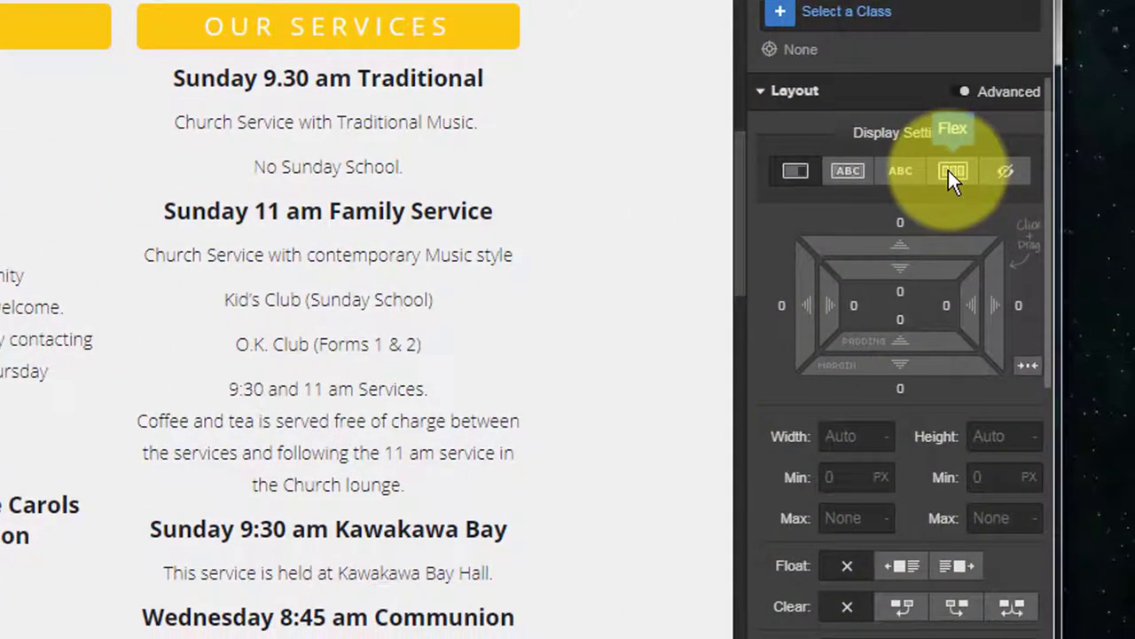
left_click(948, 170)
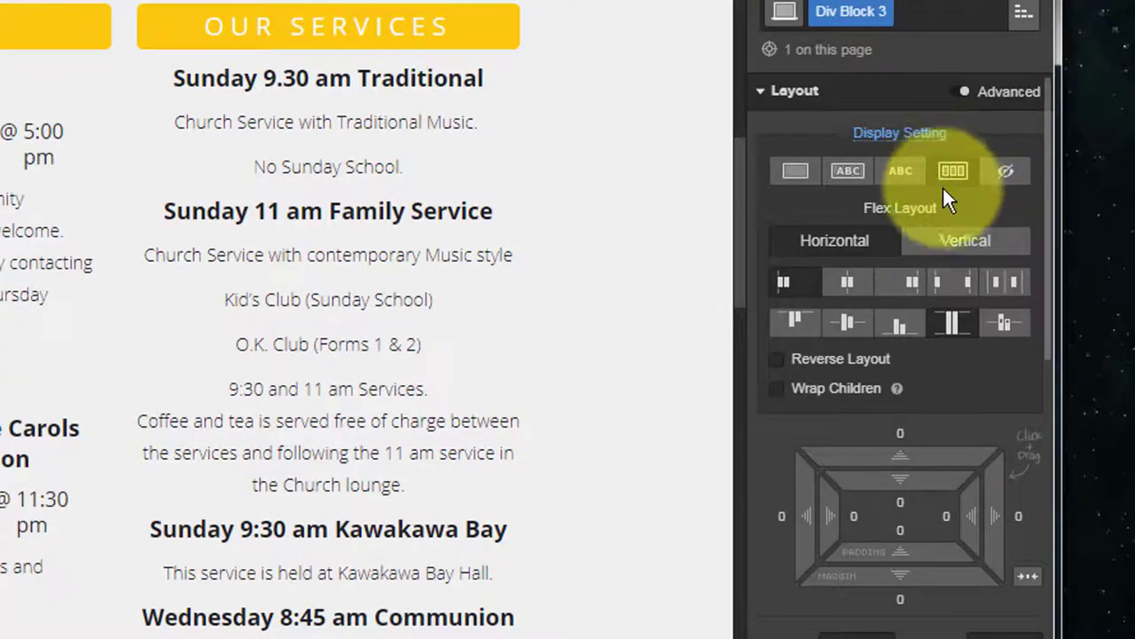
left_click(824, 392)
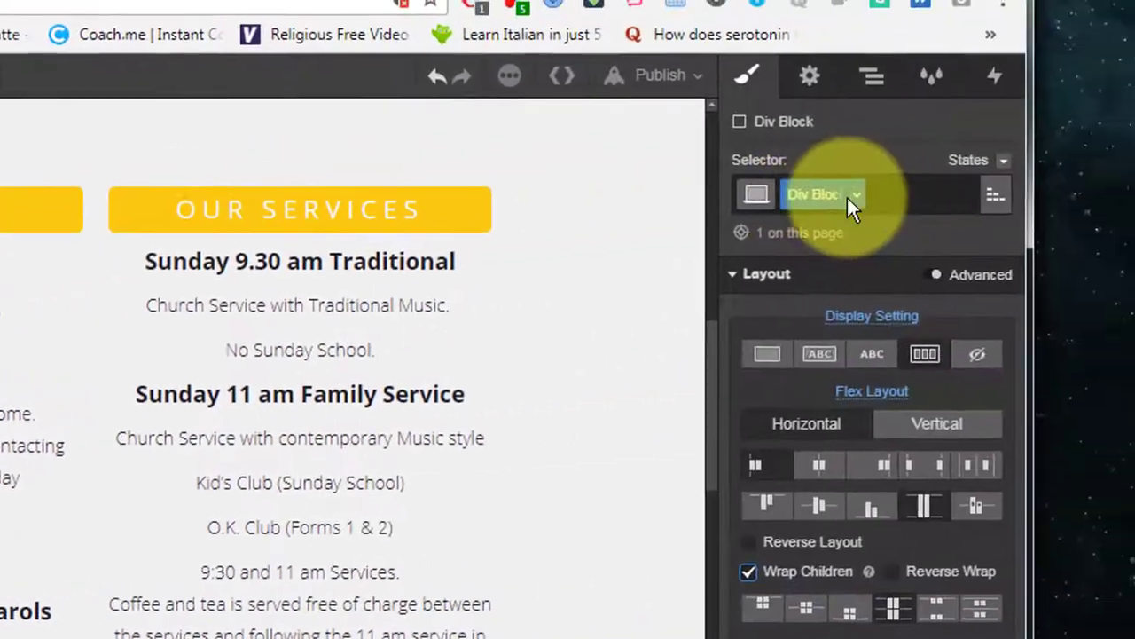
Step: Replace the date div's Div Block class with the Event Datetime class
left_click(847, 197)
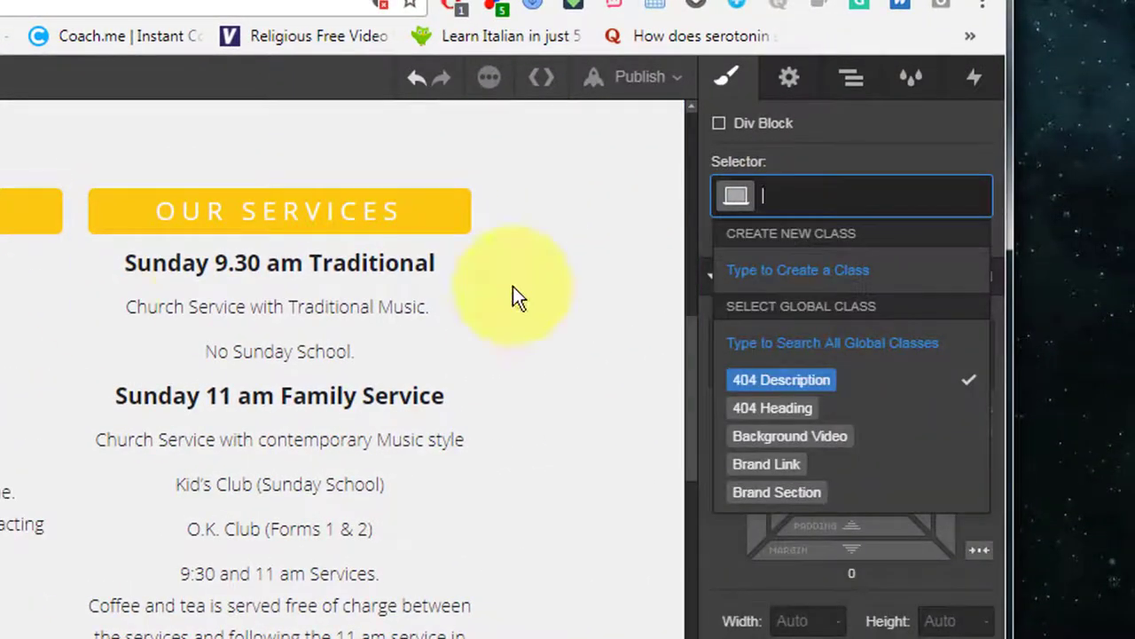
key("Escape")
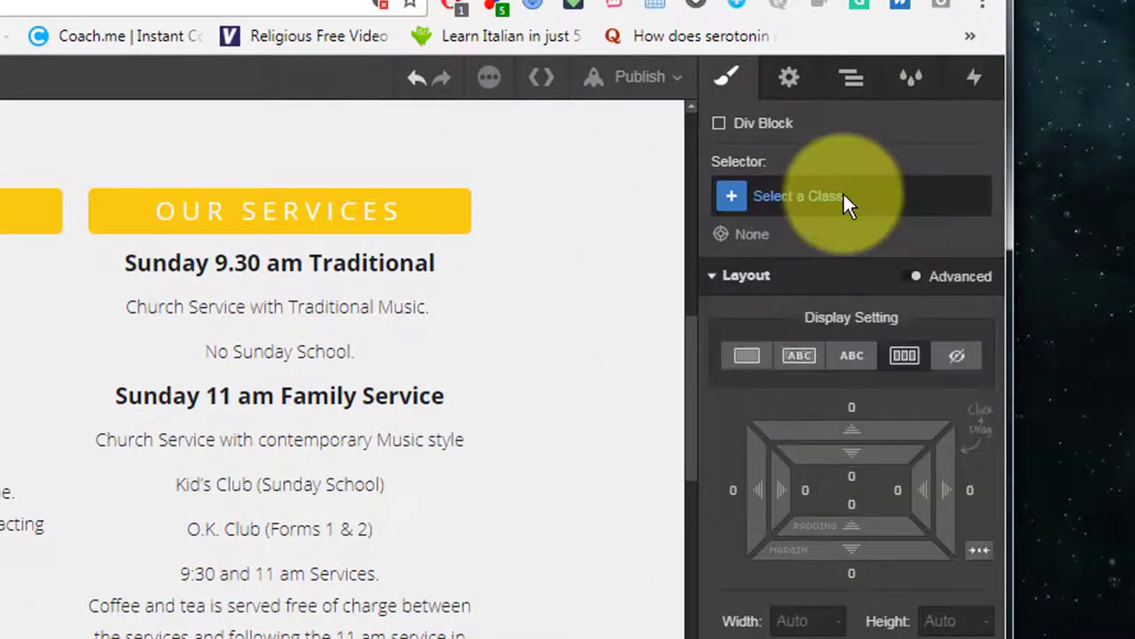
left_click(843, 197)
type("event date")
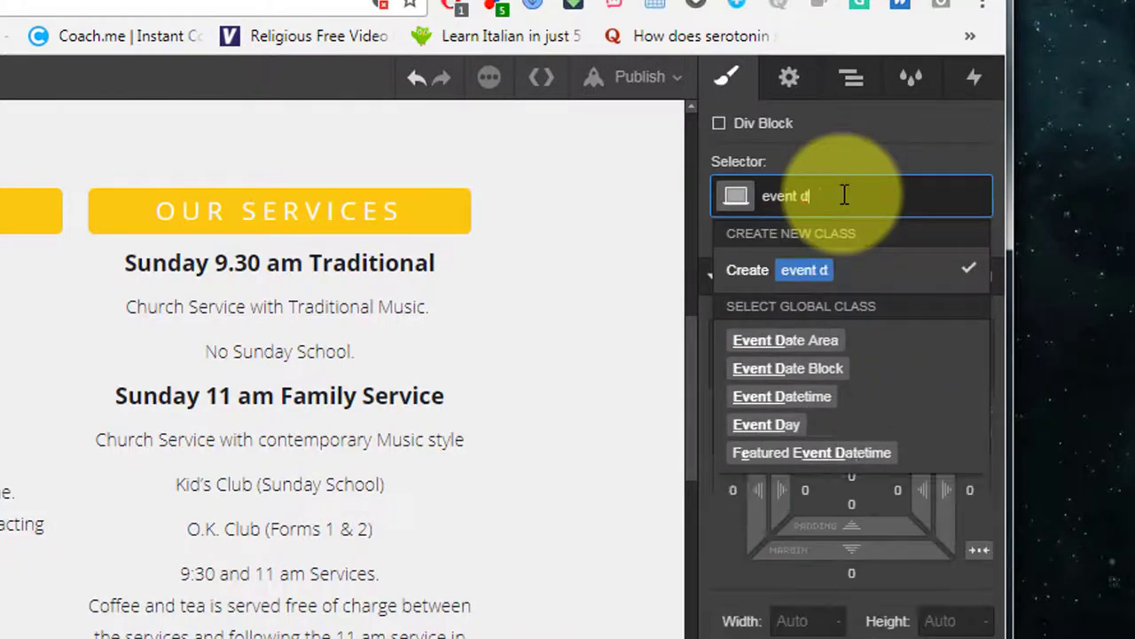
key("Down")
key("Down")
key("Down")
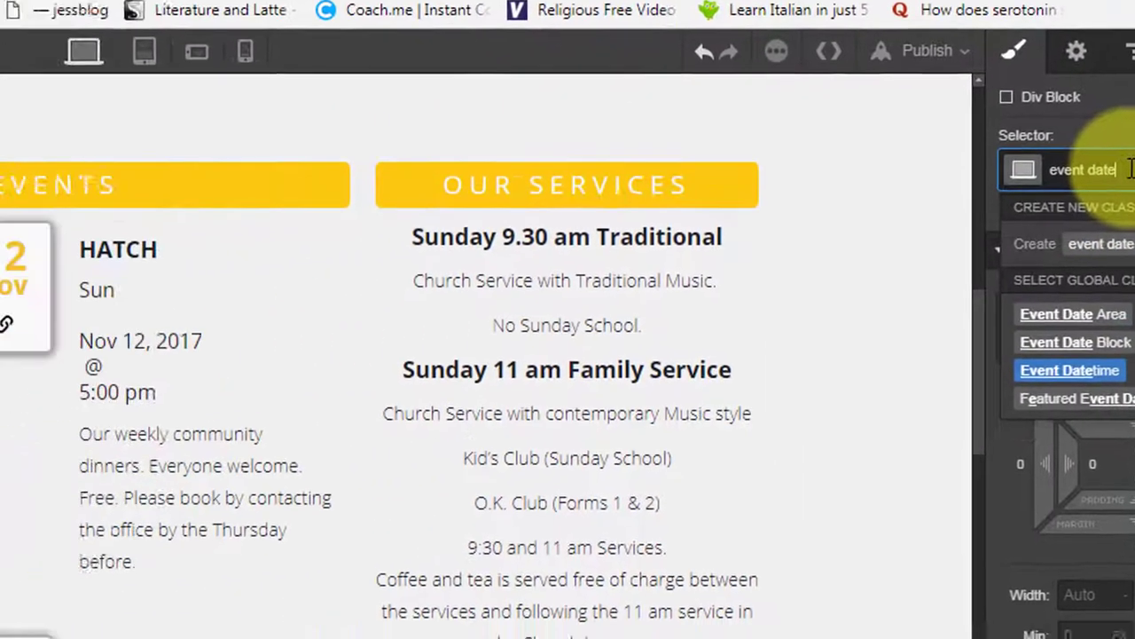
key("Return")
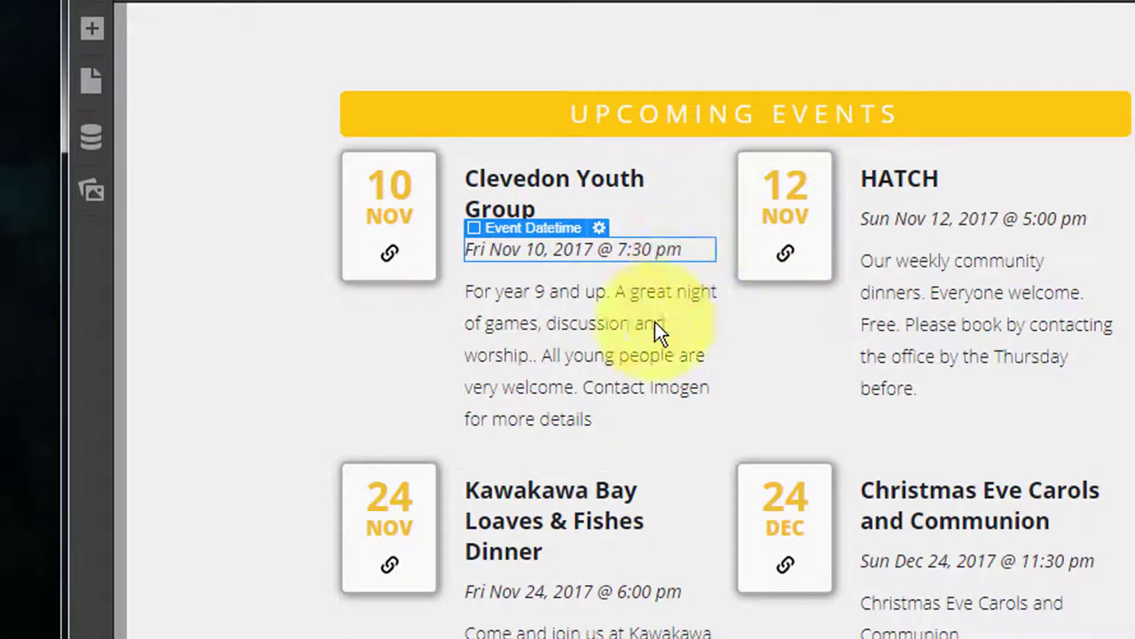
left_click(471, 250)
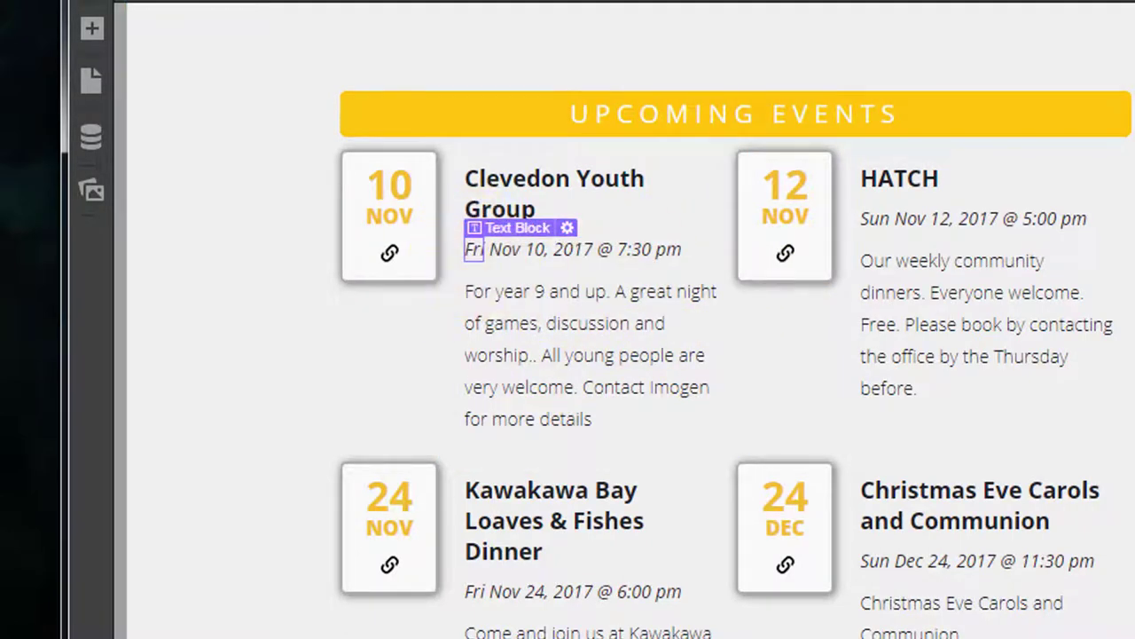
left_click(512, 253)
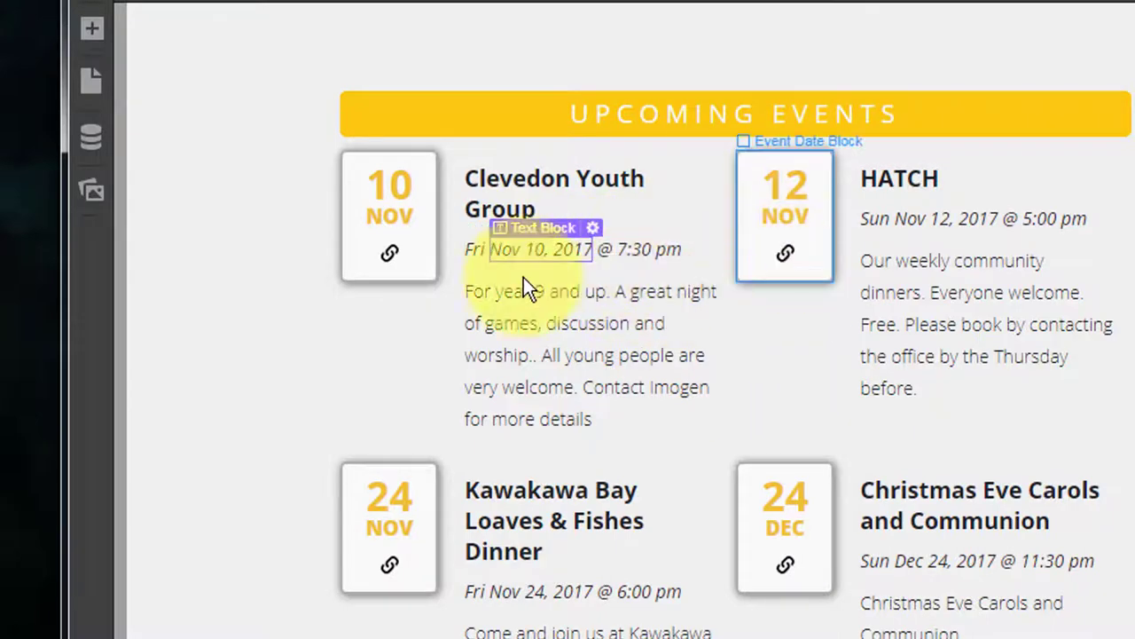
left_click(695, 251)
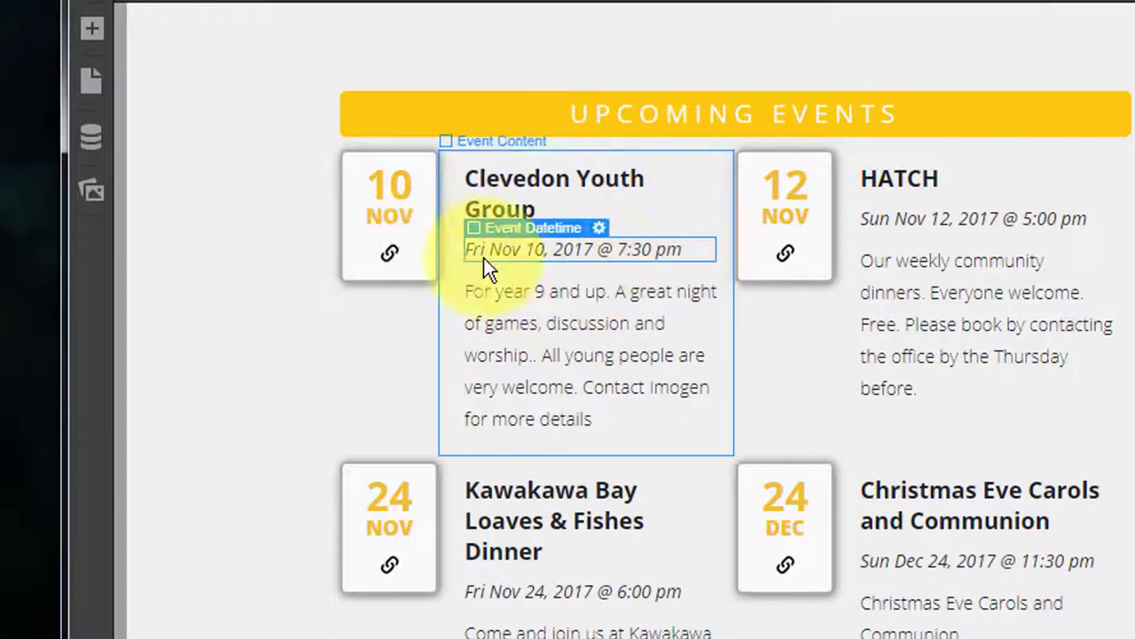